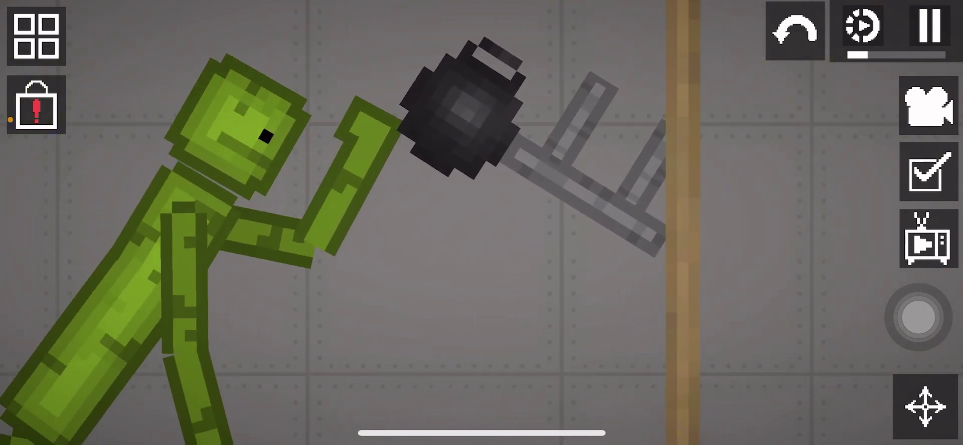
- Pause the simulation so the melon ragdoll can be moved away from the pot
click(931, 27)
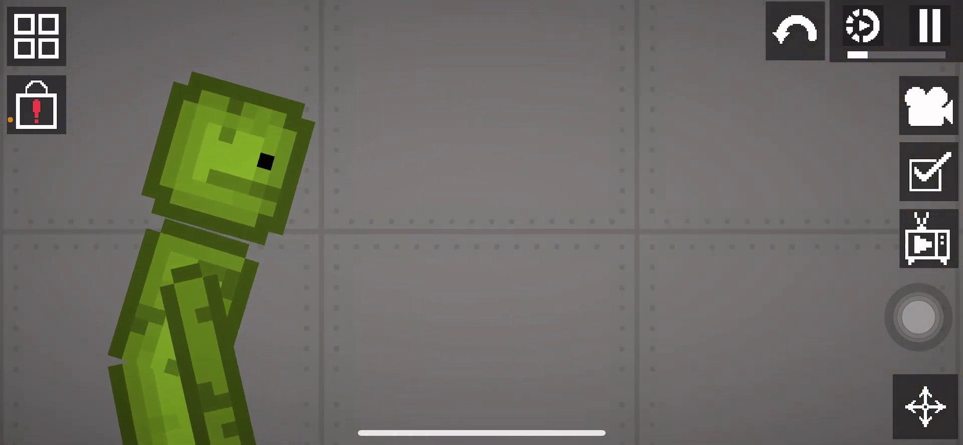
- Bring up the melon's DELETE/FREEZE options, then dismiss them leaving the melon unchanged
right_click(66, 101)
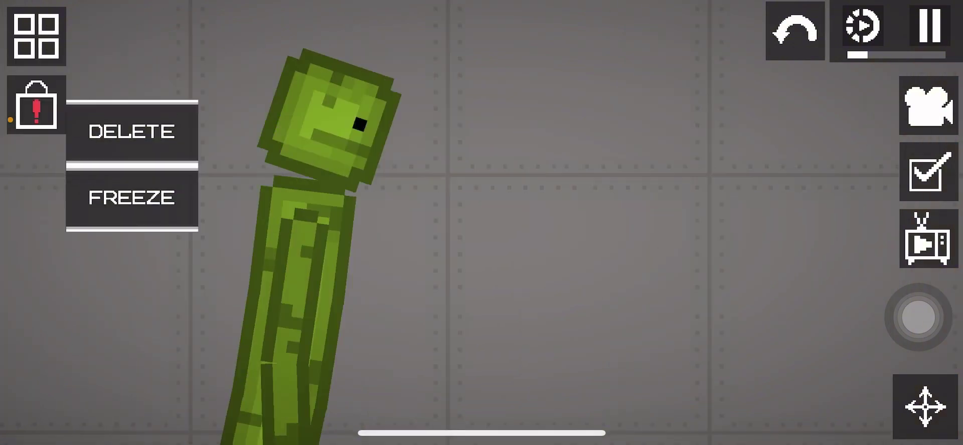
click(482, 226)
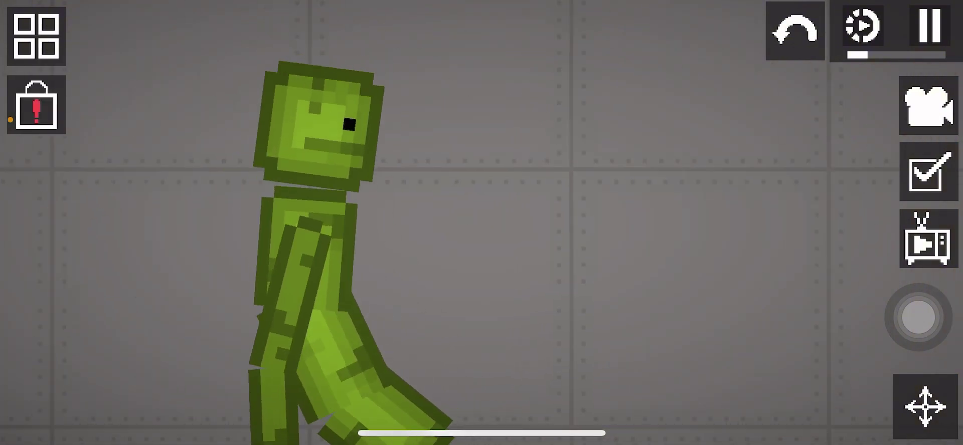